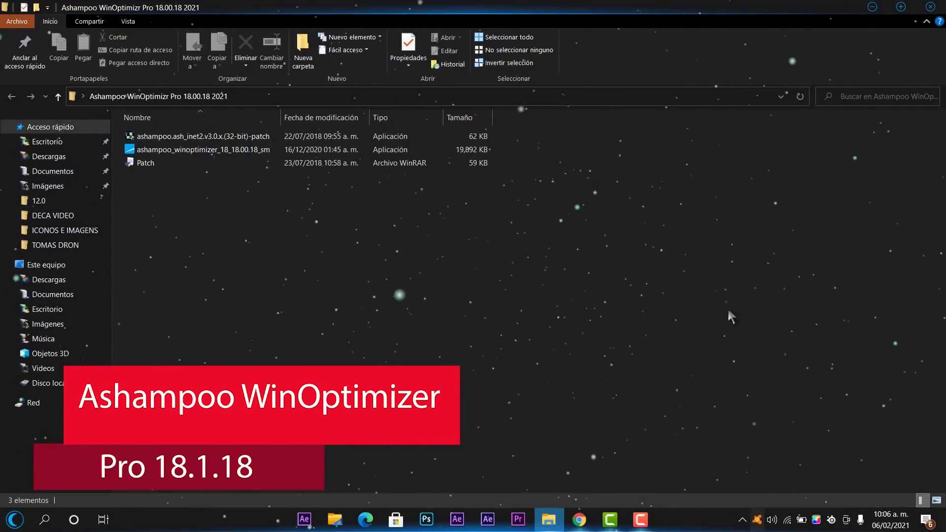
Step: Disable the Avast shields for 1 hour
left_click(758, 519)
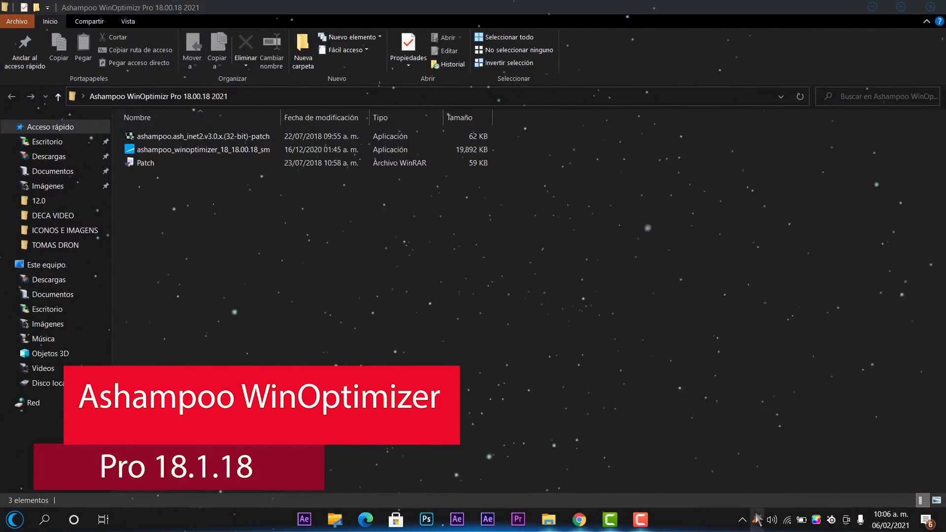
right_click(757, 519)
mouse_move(813, 438)
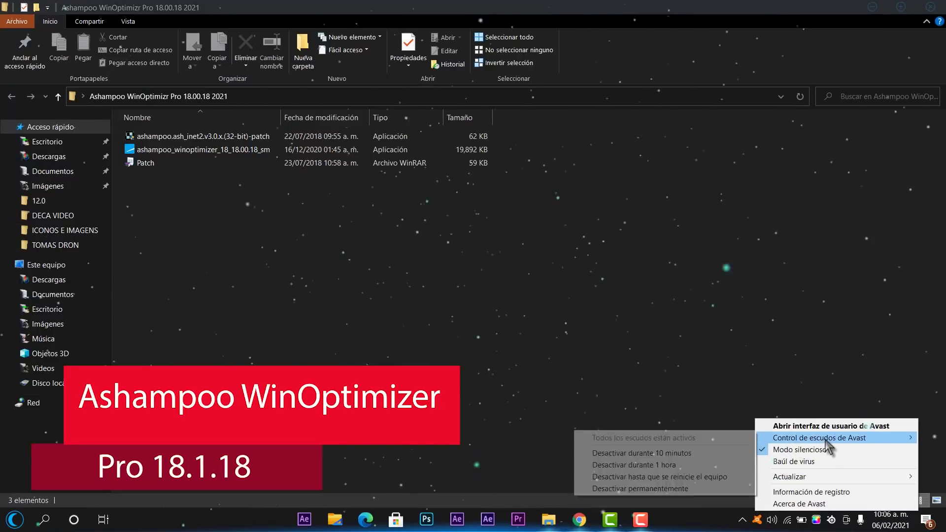
left_click(652, 465)
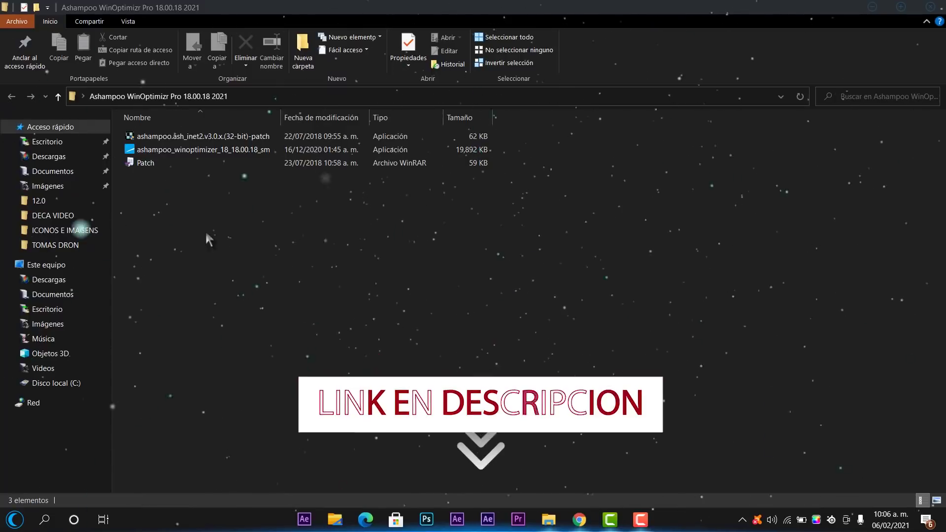
Step: Run the ashampoo_winoptimizer_18_18.00.18_sm installer, accept its terms and install to the default folder with a desktop icon
left_click(231, 163)
left_click(267, 149)
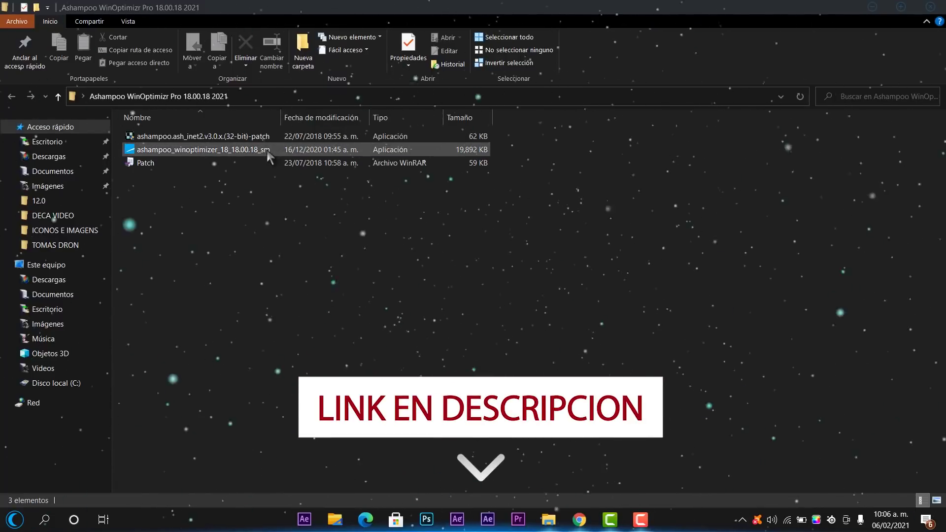
left_click(209, 150)
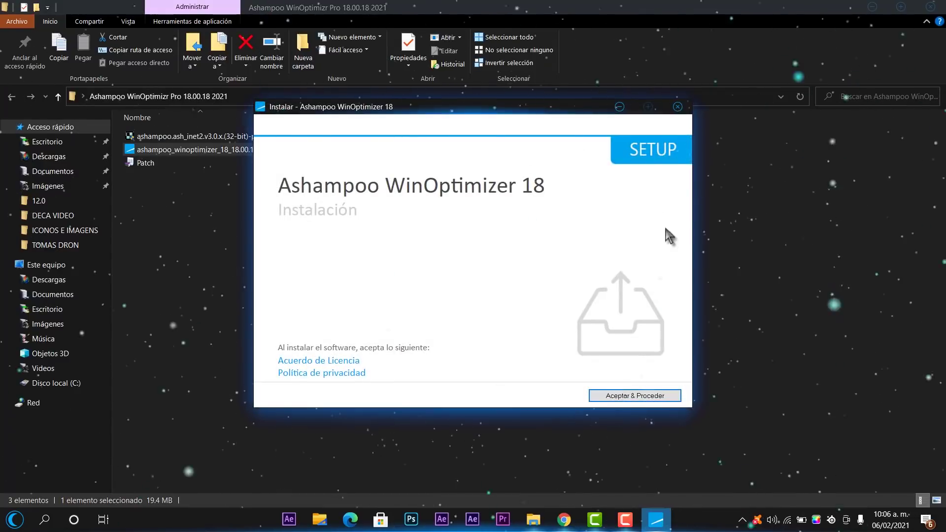
left_click(635, 397)
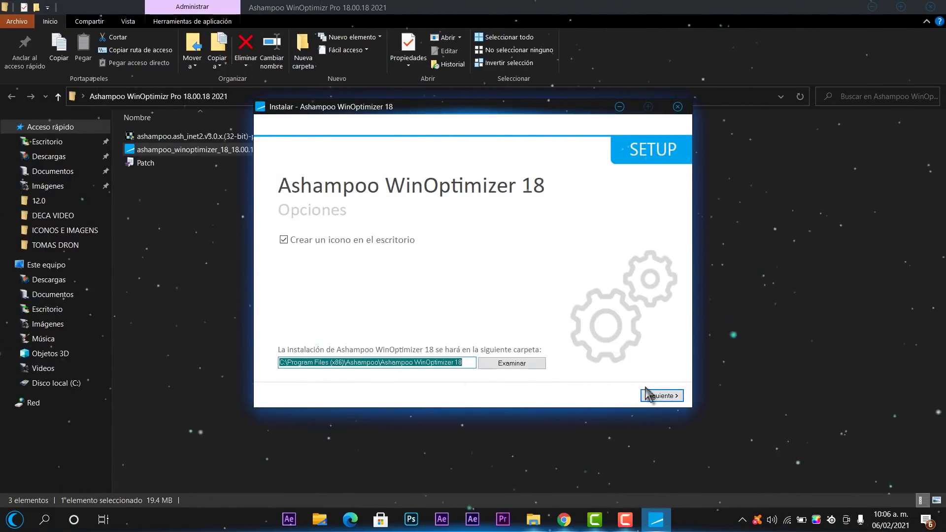
left_click(650, 395)
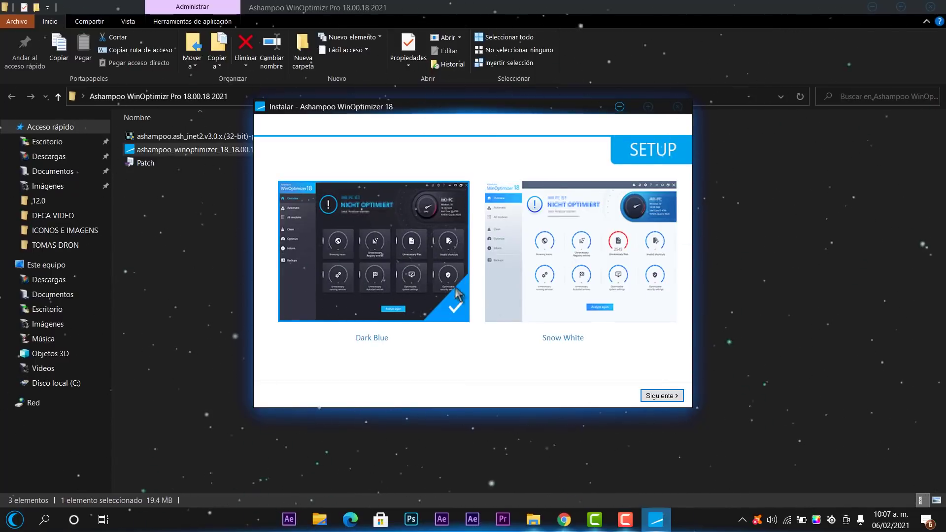
Step: Keep the Dark Blue theme and finish the setup without launching WinOptimizer
key("Return")
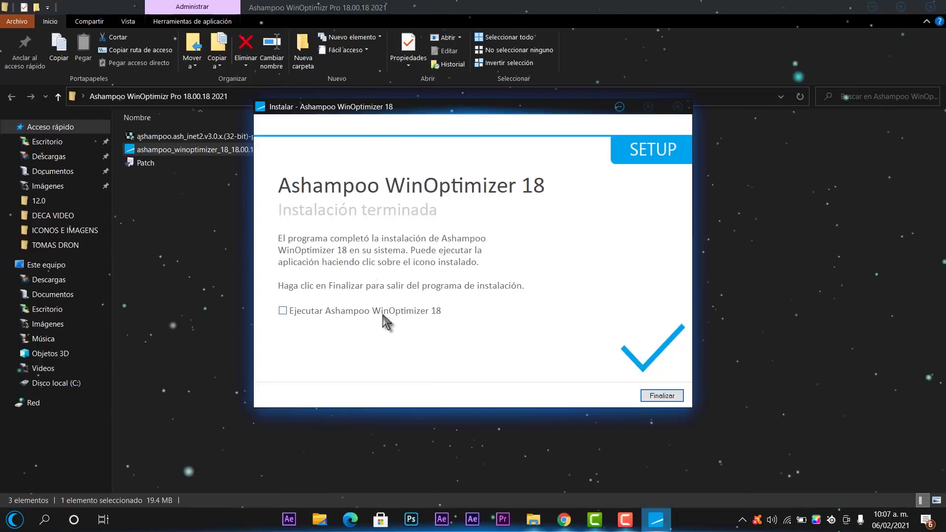
left_click(662, 396)
left_click(742, 520)
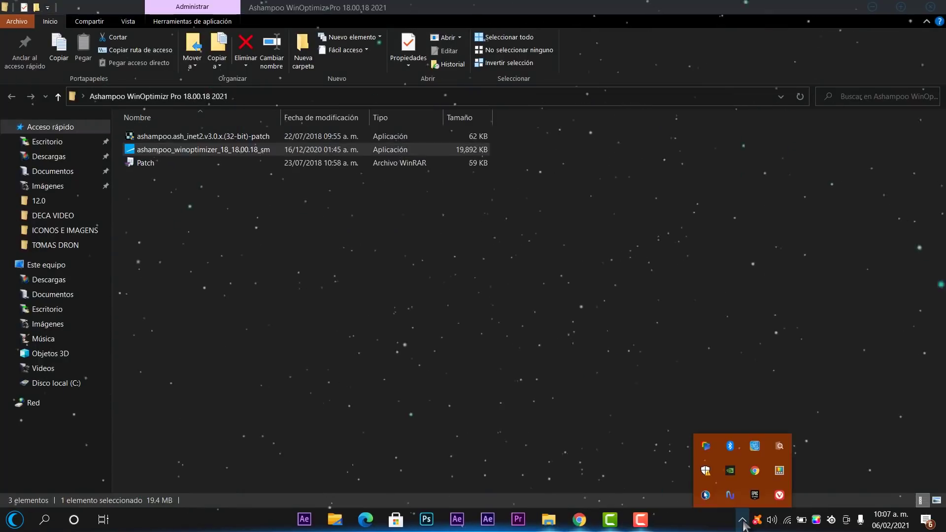
left_click(597, 292)
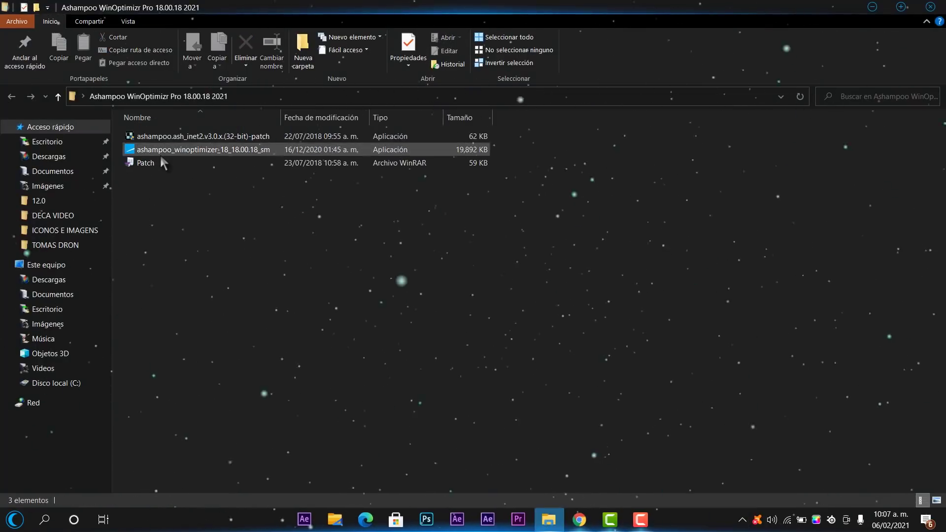
Step: Copy the ashampoo.ash_inet2.v3.0.x.(32-bit)-patch file from the download folder
left_click(178, 136)
right_click(178, 136)
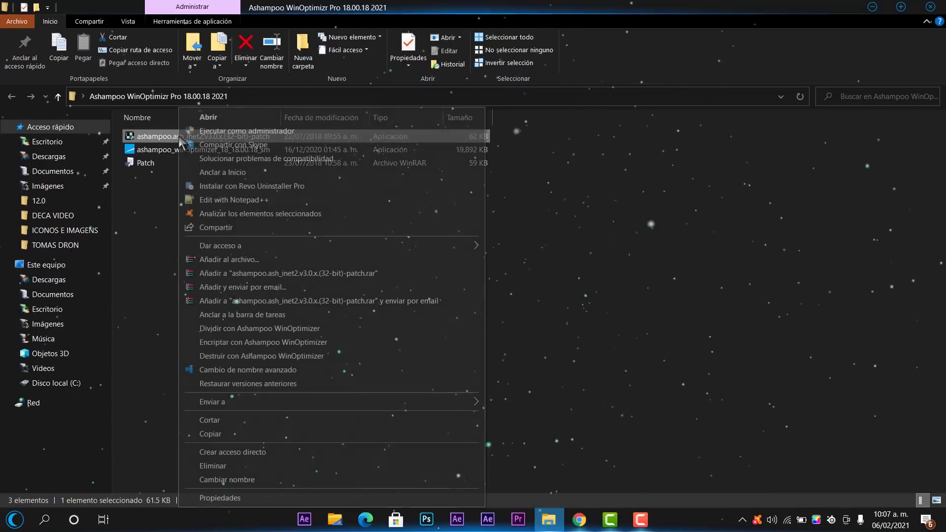
left_click(223, 433)
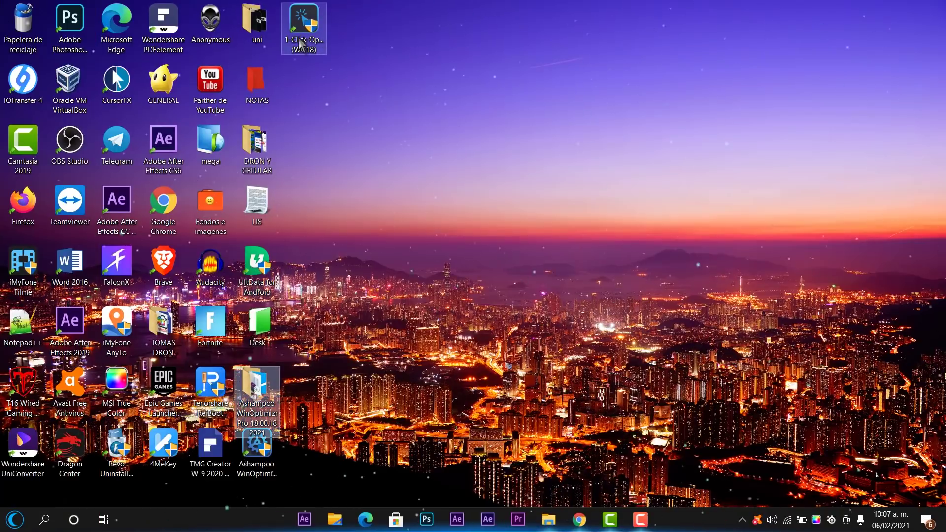
Step: Open the Ashampoo WinOptimizer 18 installation folder from its desktop shortcut and paste the copied file there with administrator permission
left_click(300, 43)
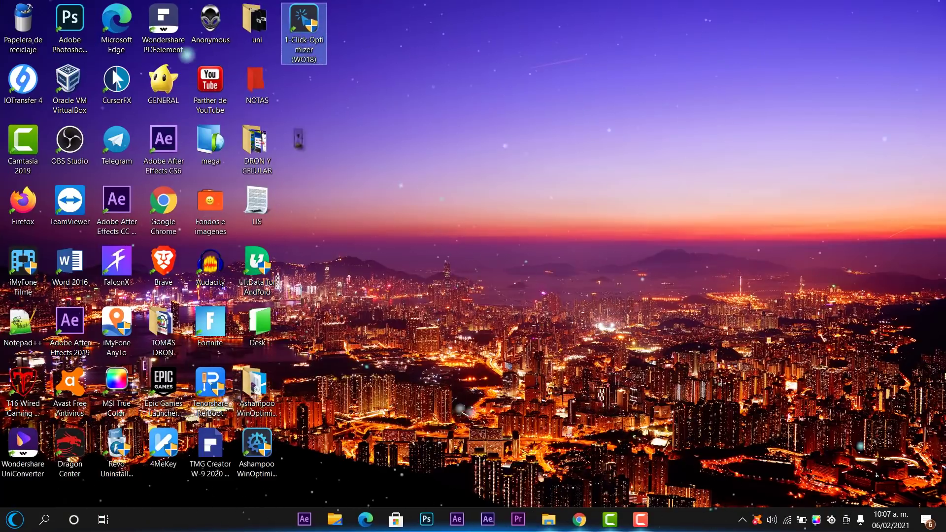
right_click(271, 461)
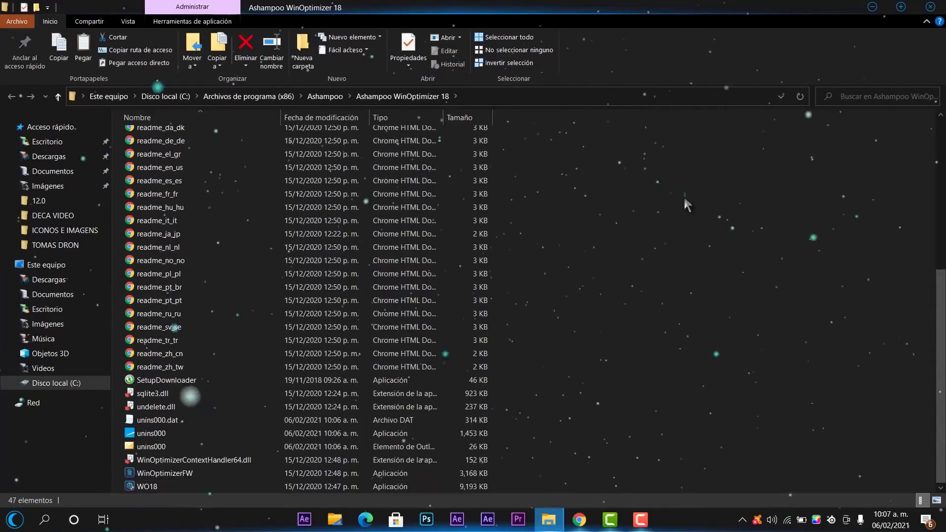
right_click(685, 199)
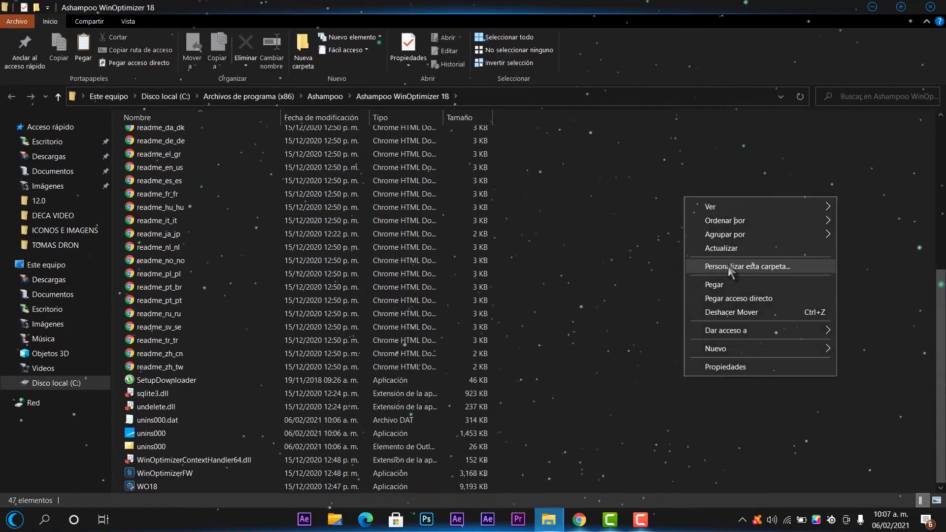
left_click(734, 285)
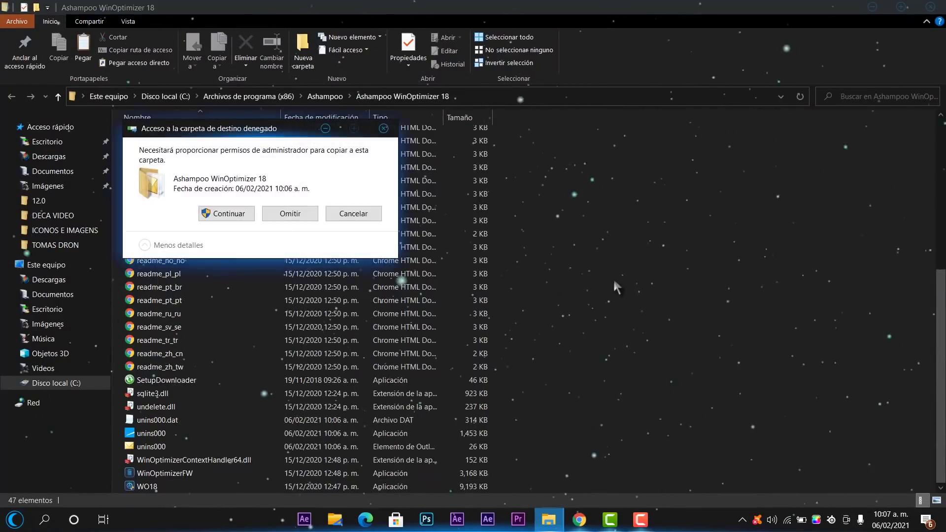
left_click(238, 218)
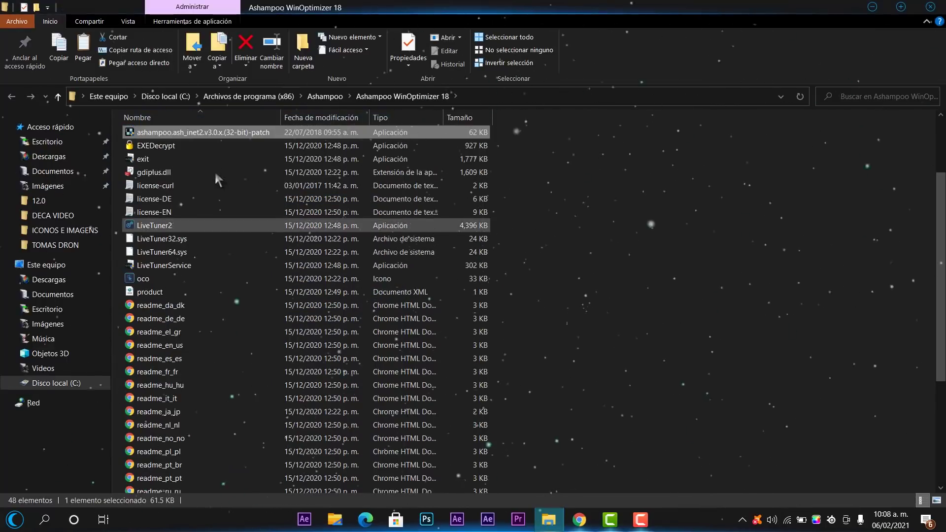
Step: Run the pasted ashampoo.ash_inet2 patch file as administrator, overriding the Windows malware warning
right_click(178, 134)
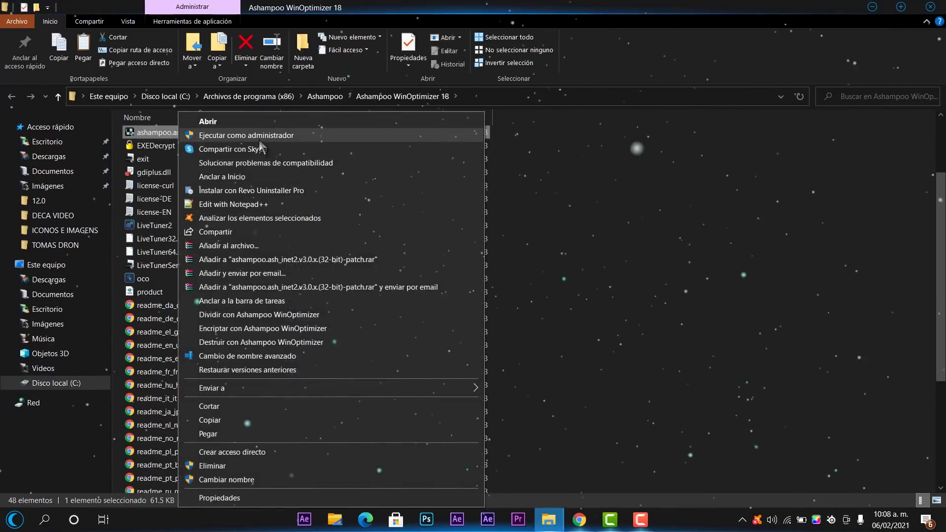
left_click(258, 137)
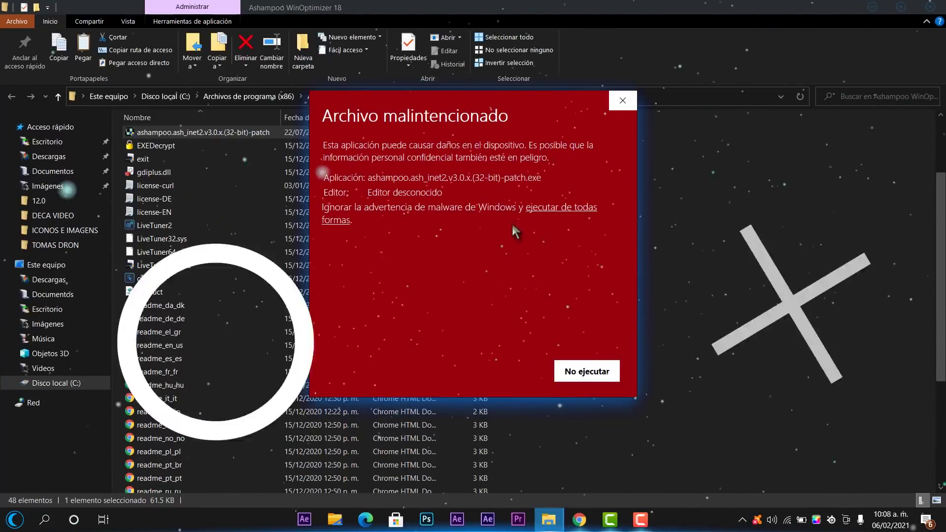
left_click(547, 209)
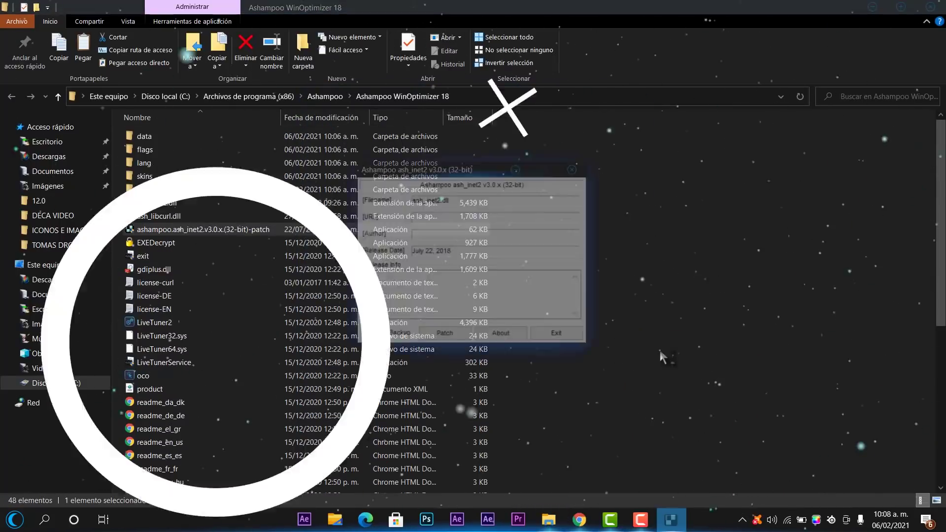
Step: Apply the patch to ash_inet2.dll, then exit the patcher and close the installation folder
left_click(435, 335)
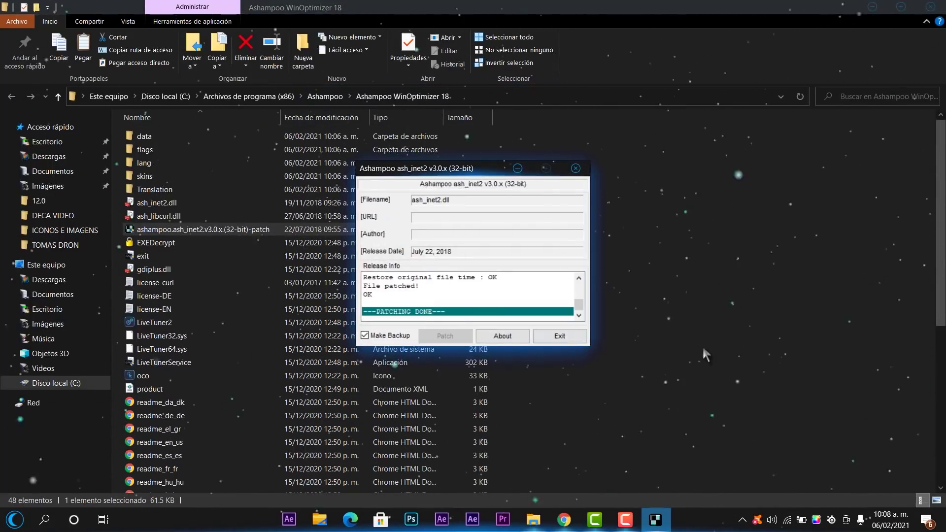
left_click(569, 340)
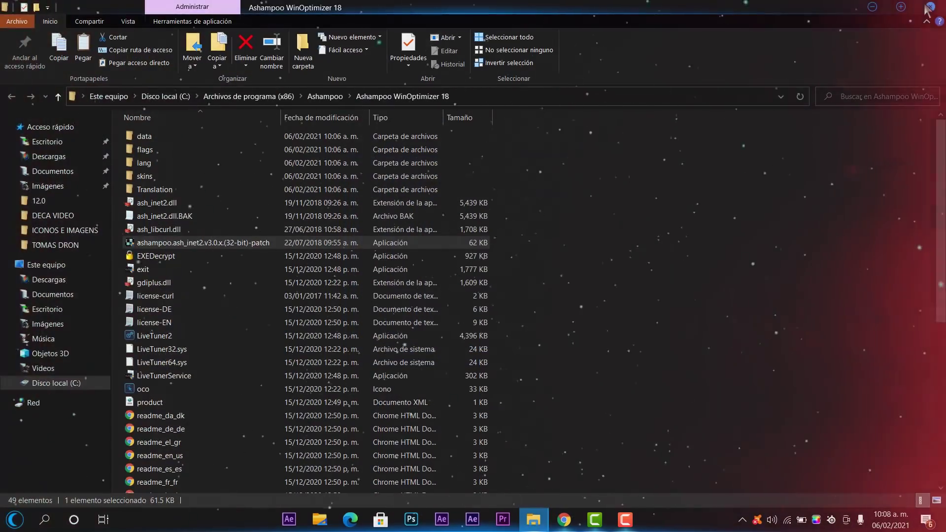
left_click(928, 8)
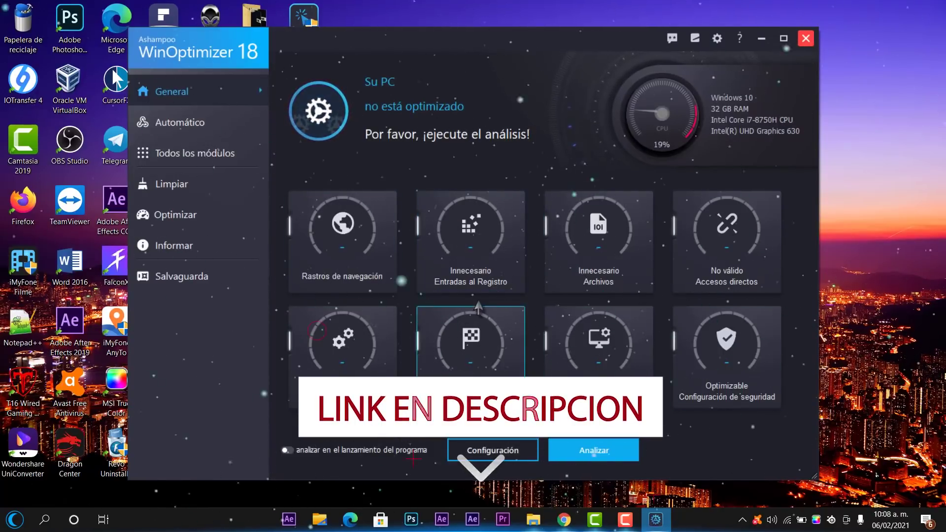
Step: Search Windows for "puntos", open the restore point settings and create a system restore point named "Prueba"
left_click(44, 519)
type("puntos")
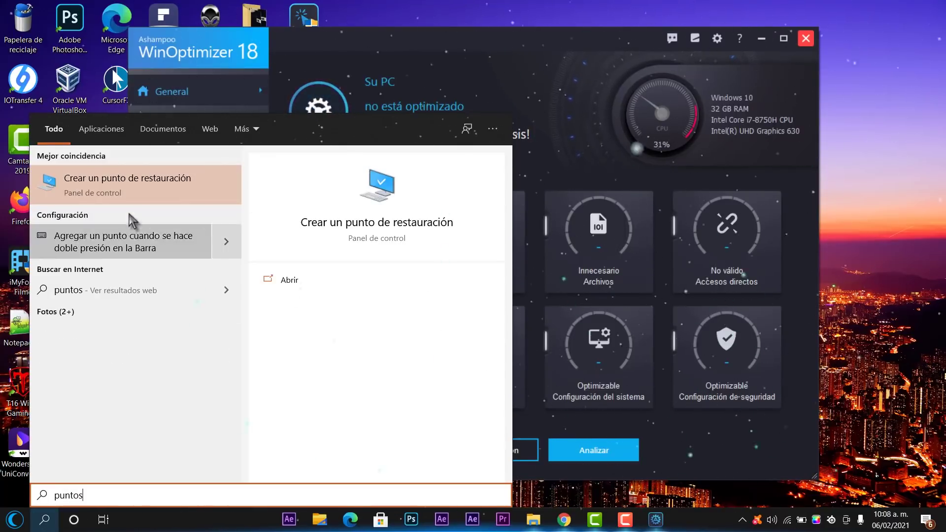
left_click(134, 197)
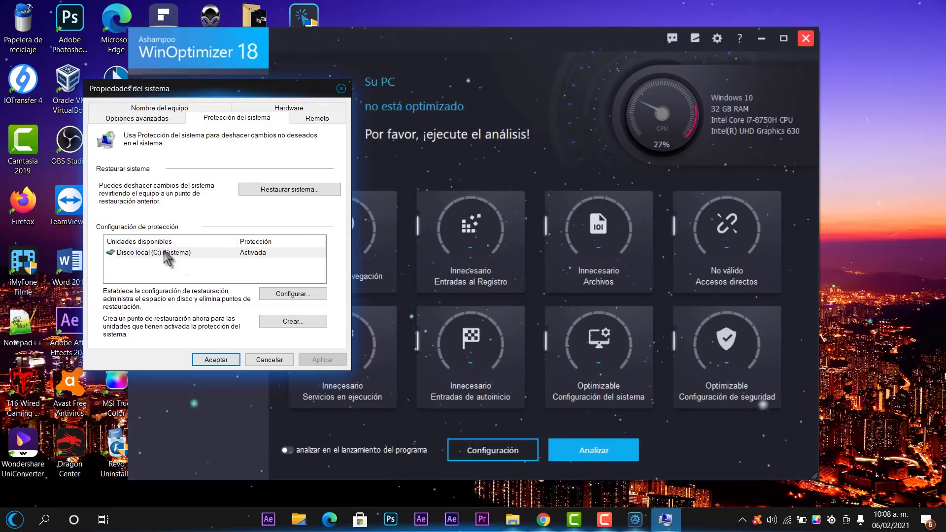
left_click(290, 323)
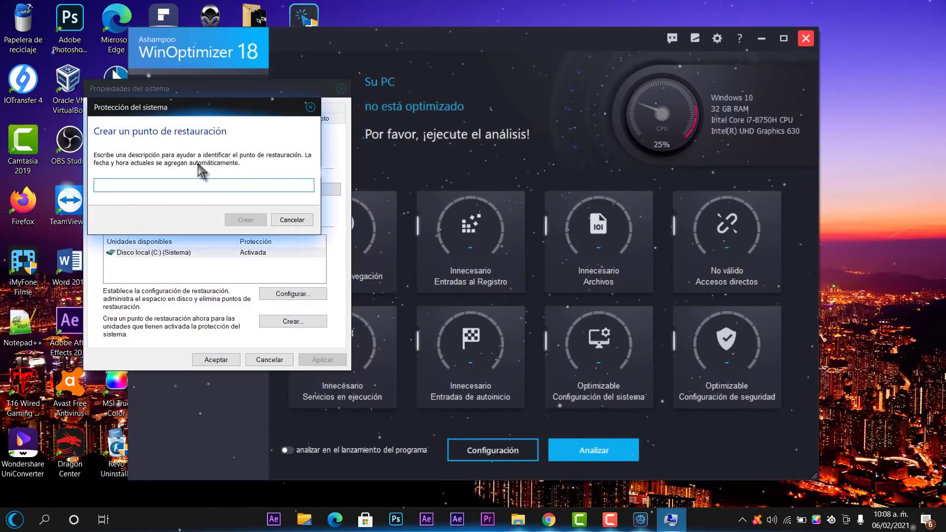
type("Prueba")
key("Return")
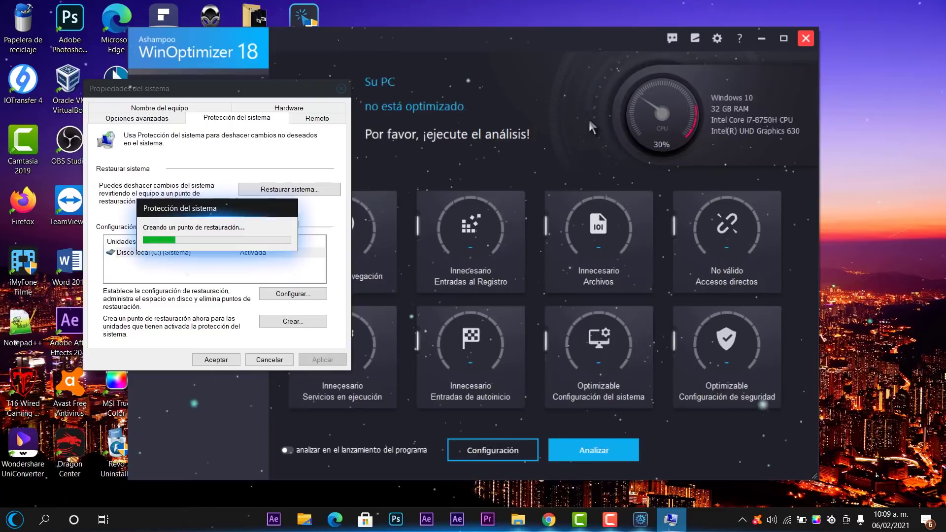
left_click(478, 37)
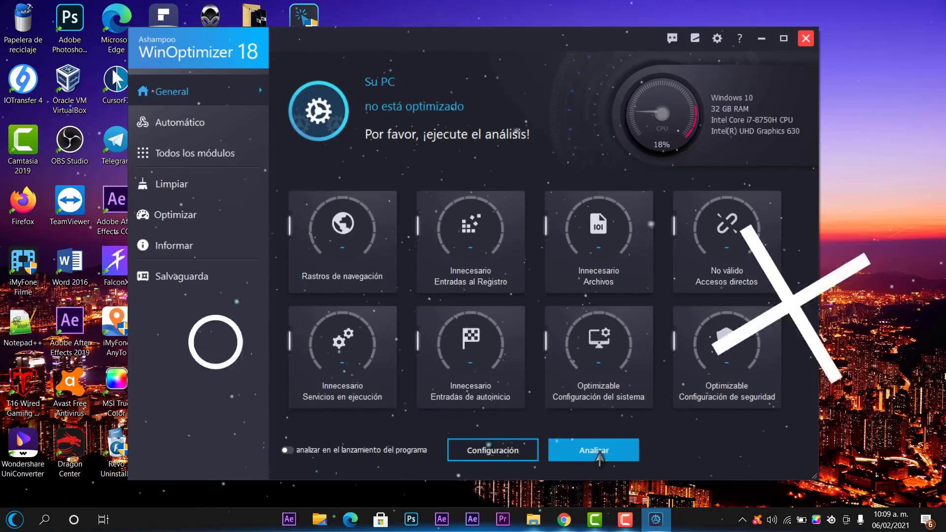
Step: Run the PC analysis from the WinOptimizer overview
left_click(591, 449)
left_click(580, 301)
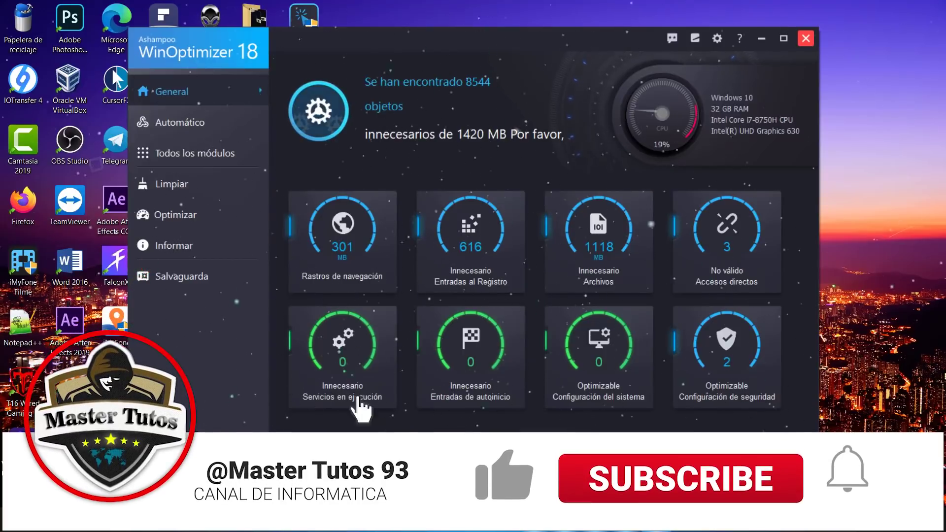
Step: Examine the Automático, Todos los módulos, Limpiar and Optimizar sections, dismissing the open-browser notice
left_click(180, 122)
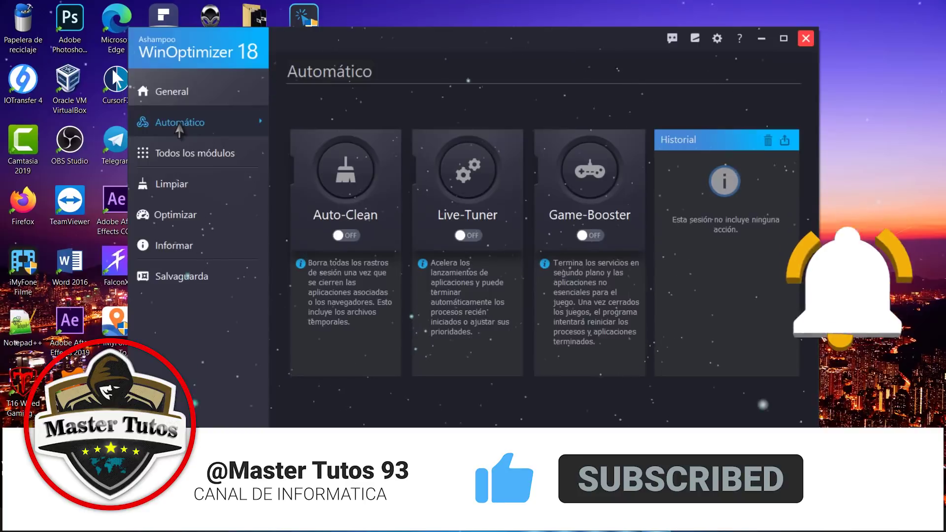
left_click(180, 99)
left_click(169, 129)
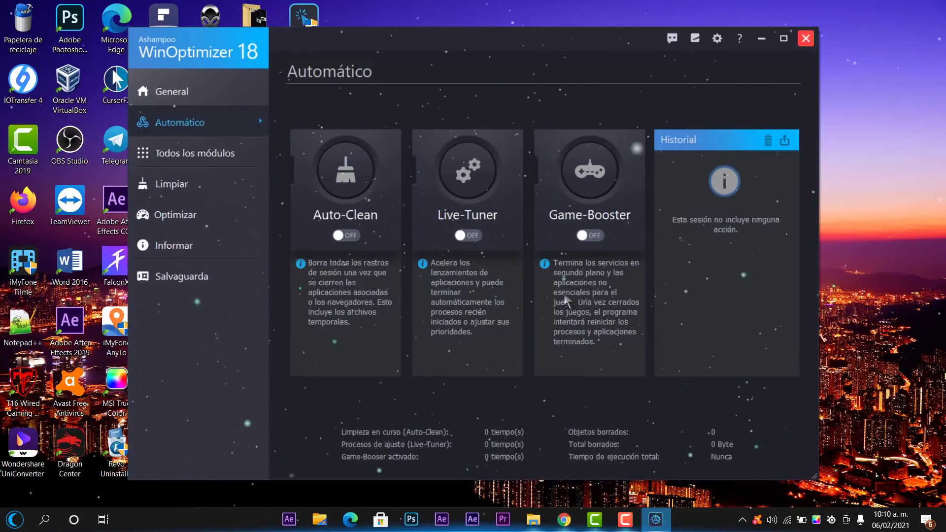
left_click(204, 156)
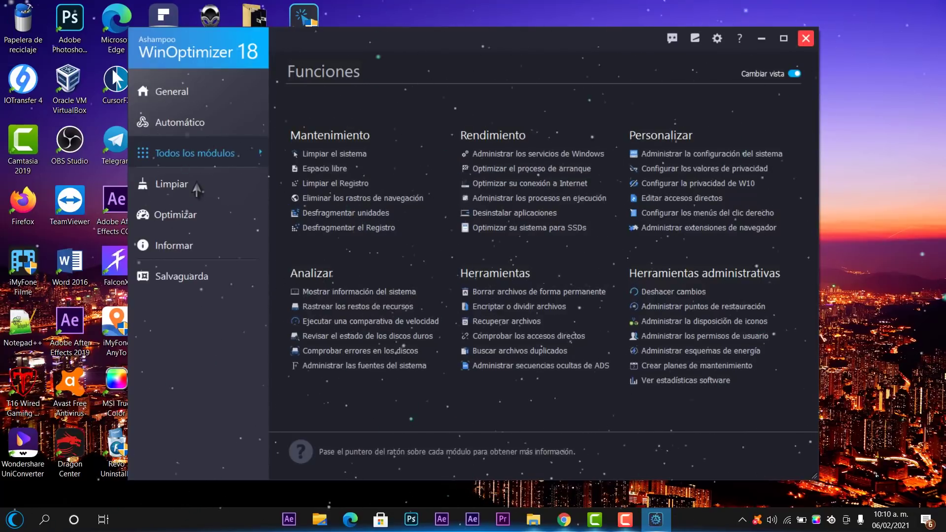
left_click(172, 185)
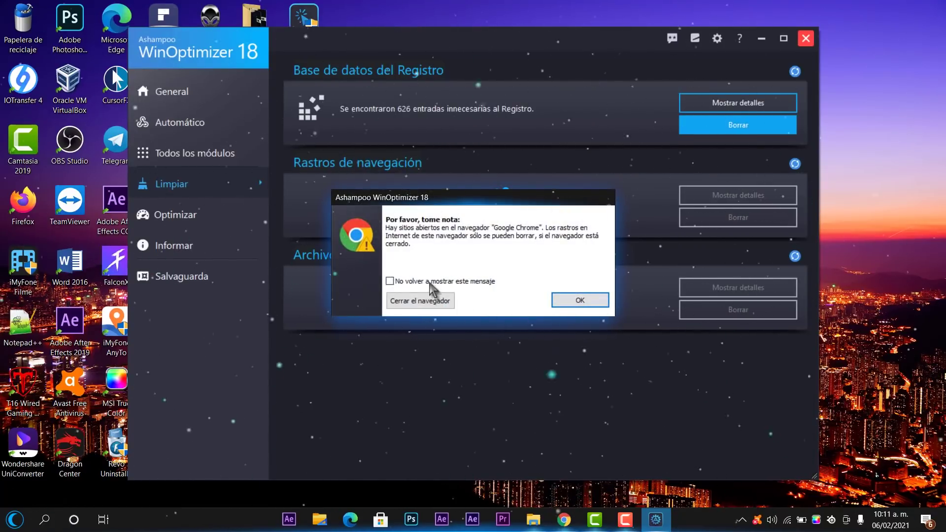
left_click(565, 301)
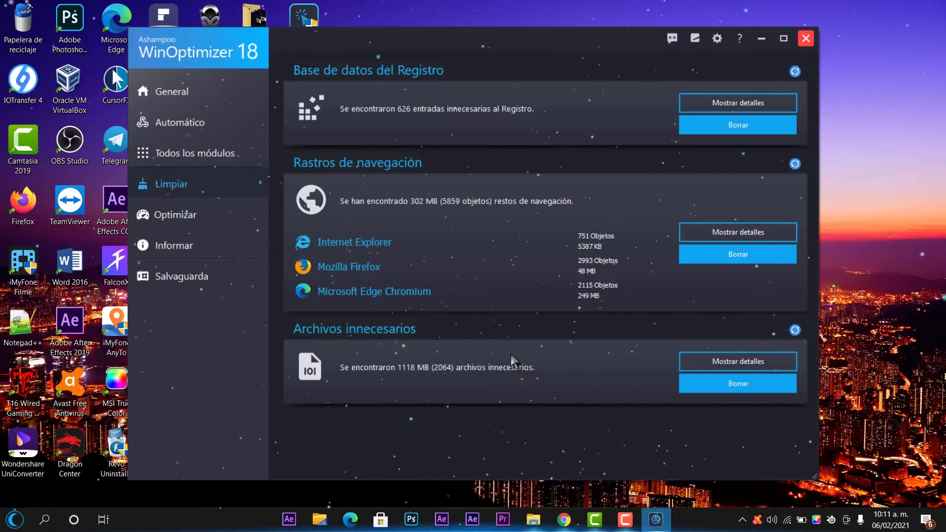
left_click(195, 214)
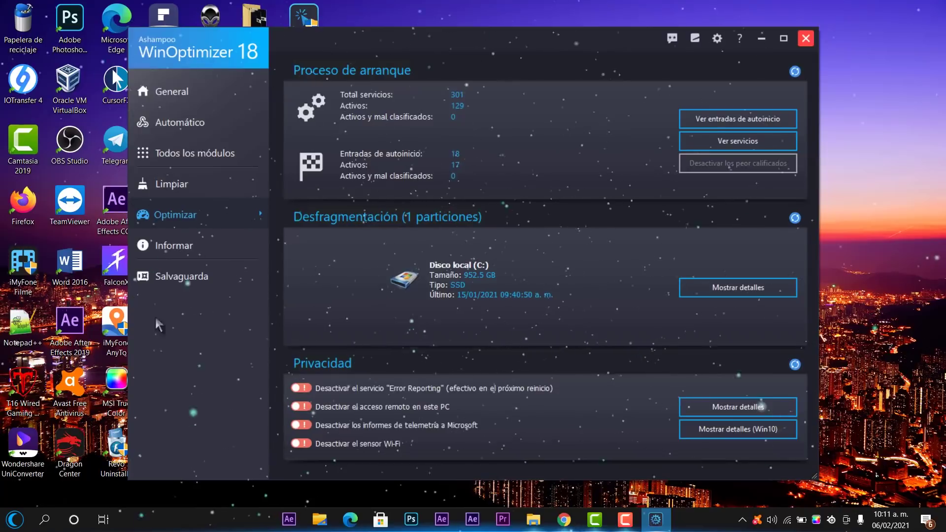
Step: Examine the system, disk and software information in Informar and the recent backups in Salvaguarda
left_click(187, 254)
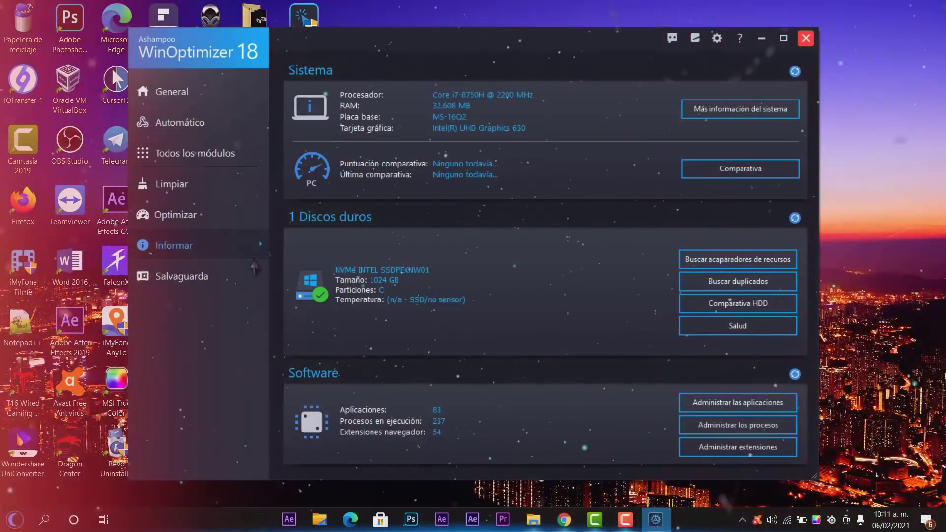
left_click(254, 270)
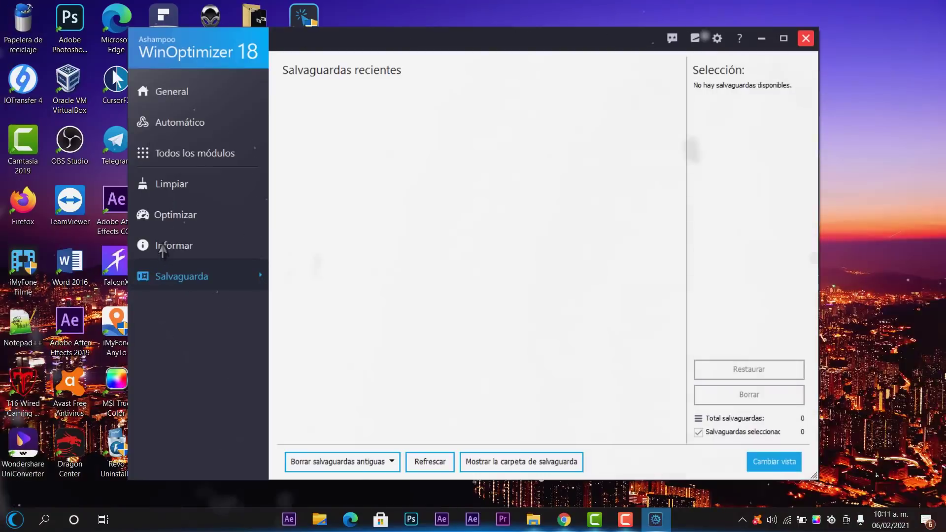
left_click(140, 245)
Step: Revisit the Optimizar and Limpiar sections, dismissing the open Google Chrome notice, and return to the General overview
left_click(175, 216)
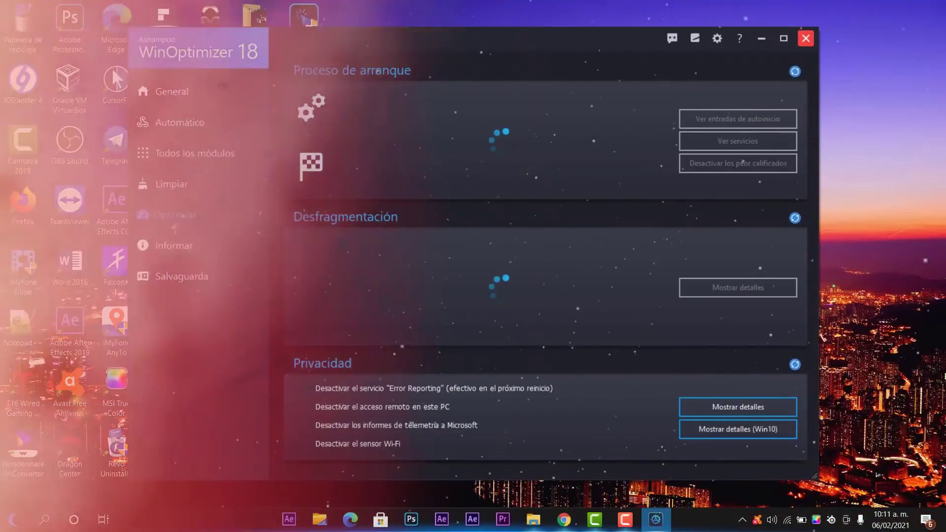
left_click(186, 178)
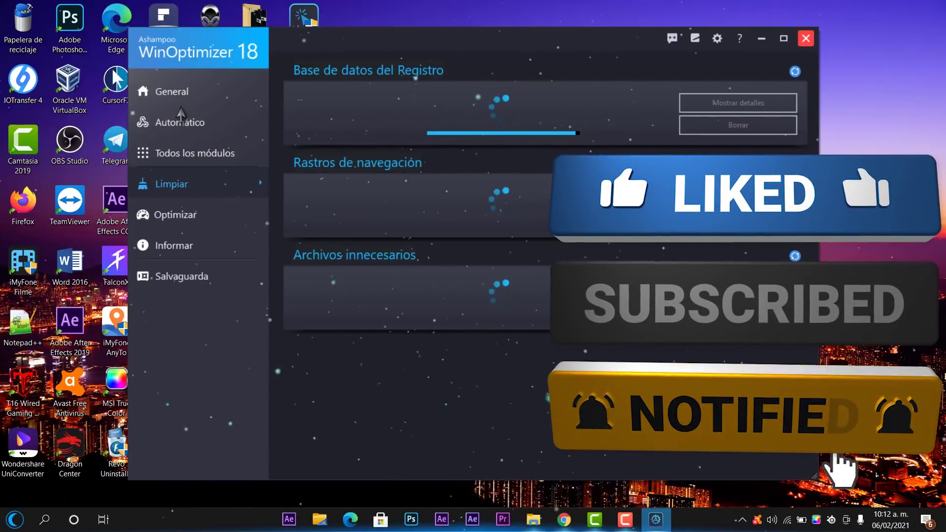
left_click(591, 300)
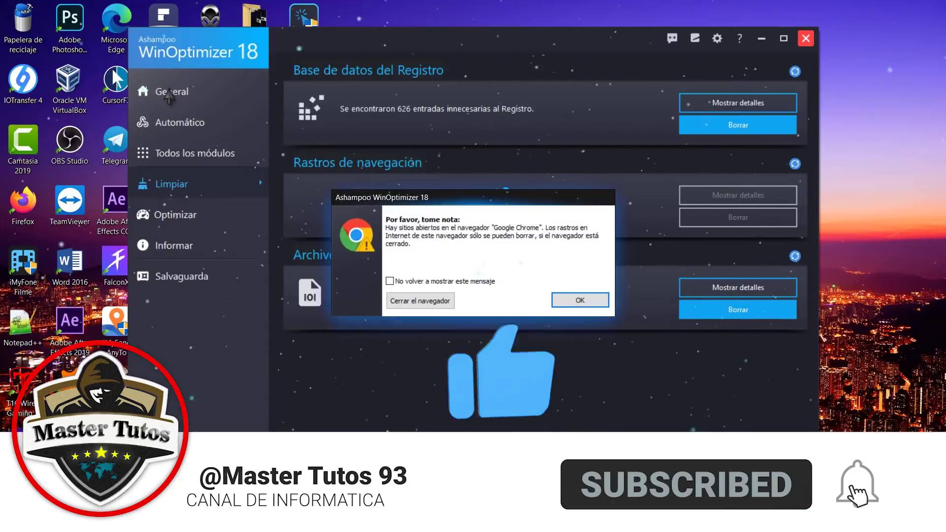
left_click(577, 301)
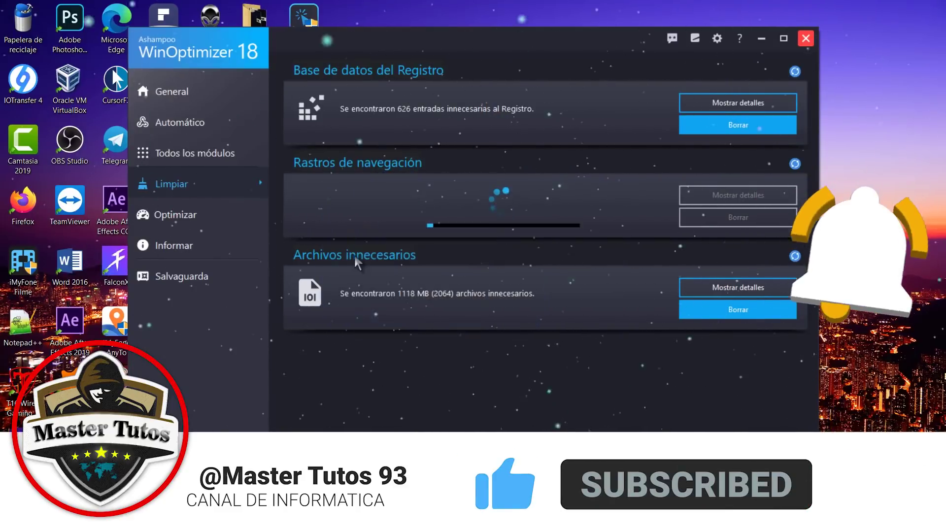
left_click(186, 97)
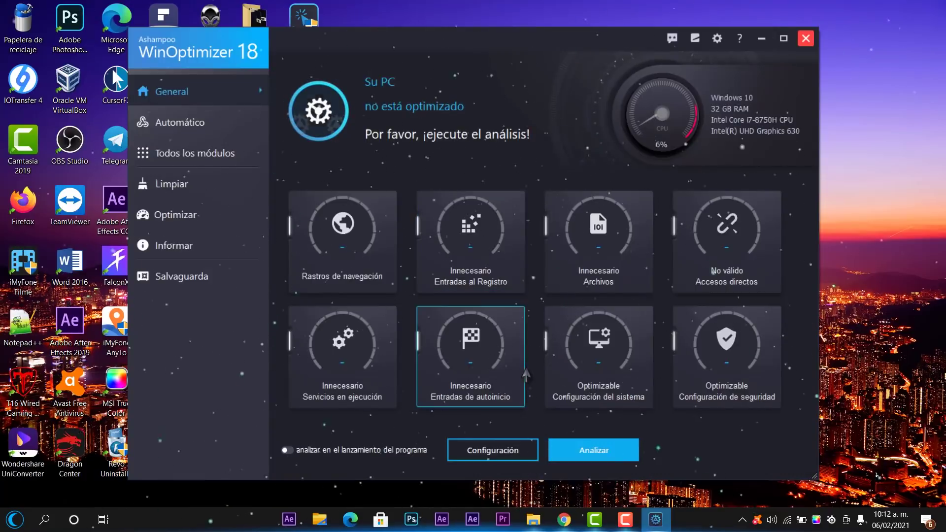